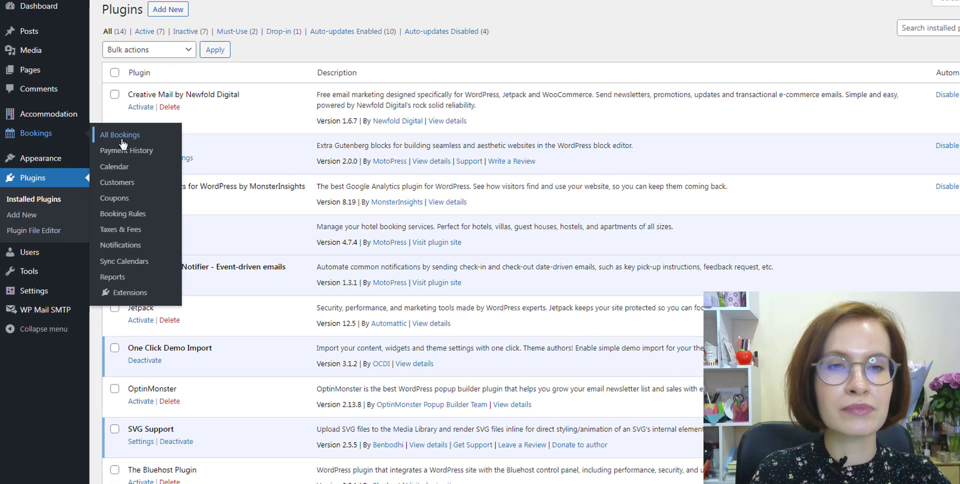
Step: Start a new manual booking with check-in October 2 and check-out October 8, 2023
{"action": "left_click", "coordinate": [110, 150]}
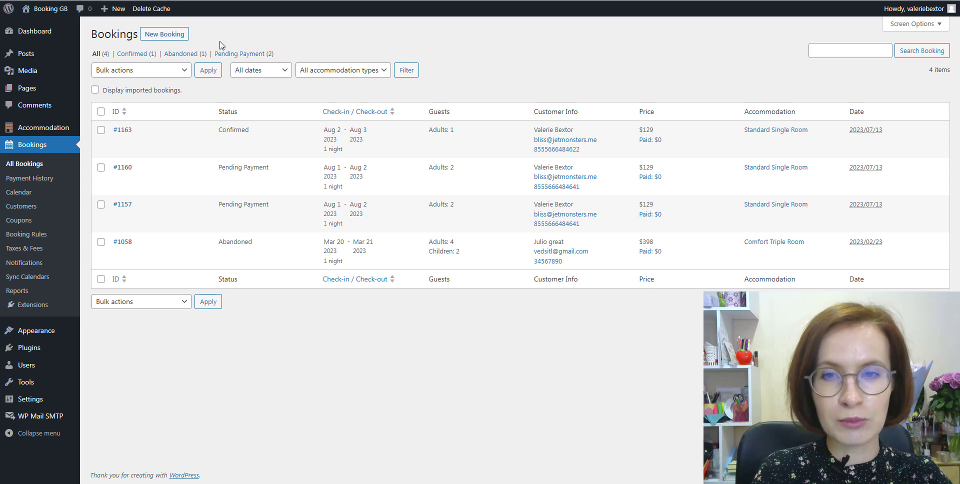
{"action": "left_click", "coordinate": [158, 40]}
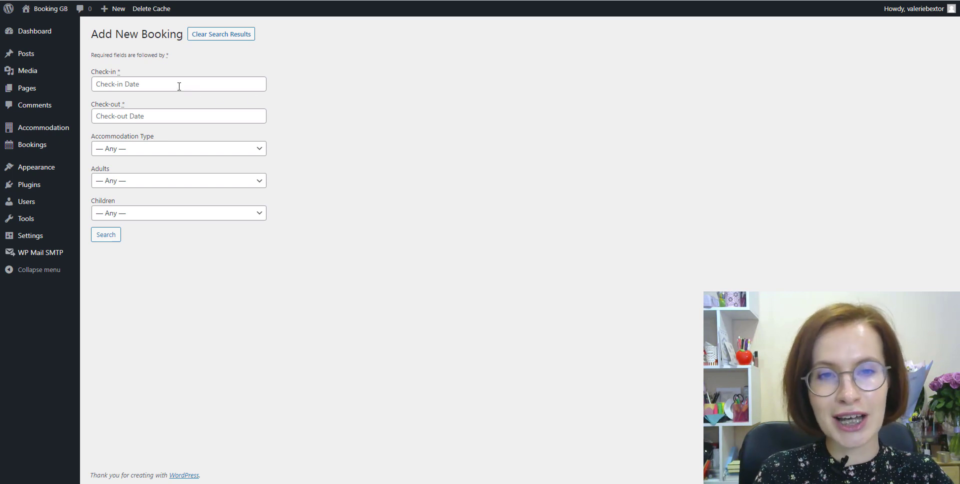
{"action": "left_click", "coordinate": [179, 86]}
{"action": "left_click", "coordinate": [223, 174]}
{"action": "left_click", "coordinate": [235, 115]}
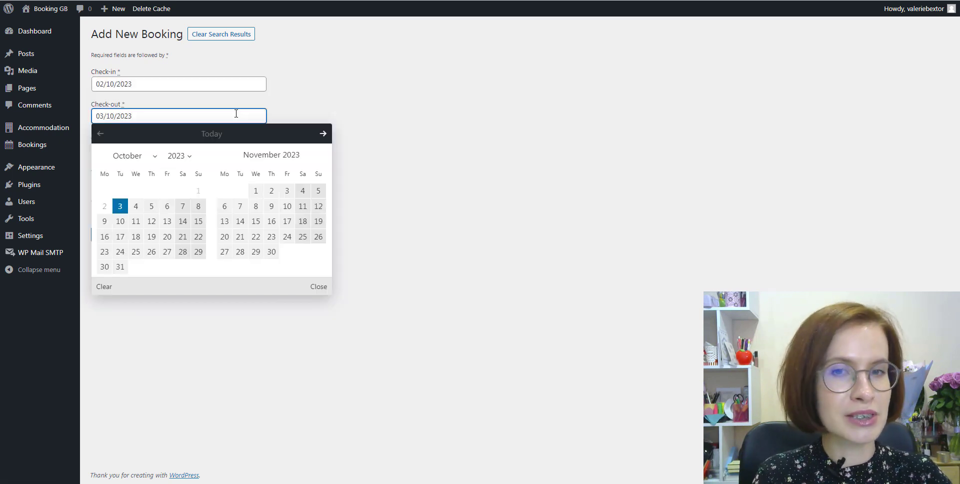
{"action": "left_click", "coordinate": [198, 206]}
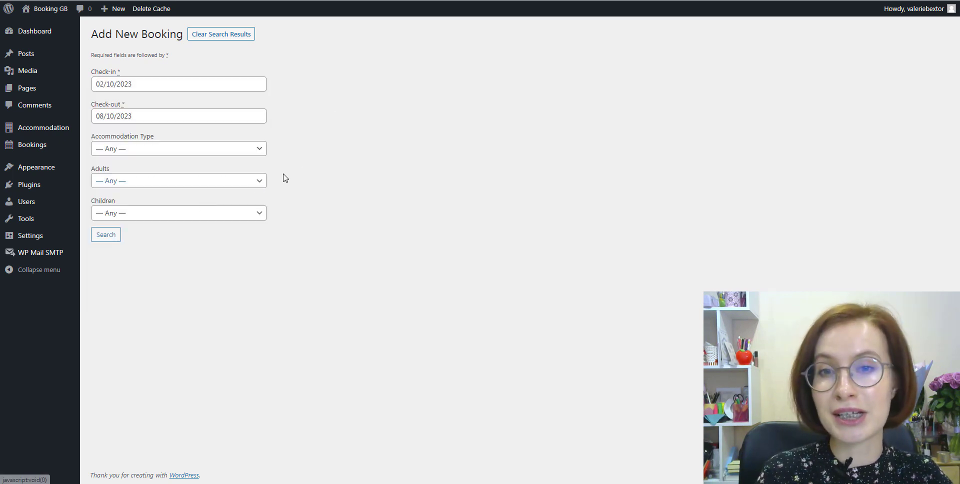
Step: Choose Superior Double Room as the accommodation type with 2 adults
{"action": "left_click", "coordinate": [254, 153]}
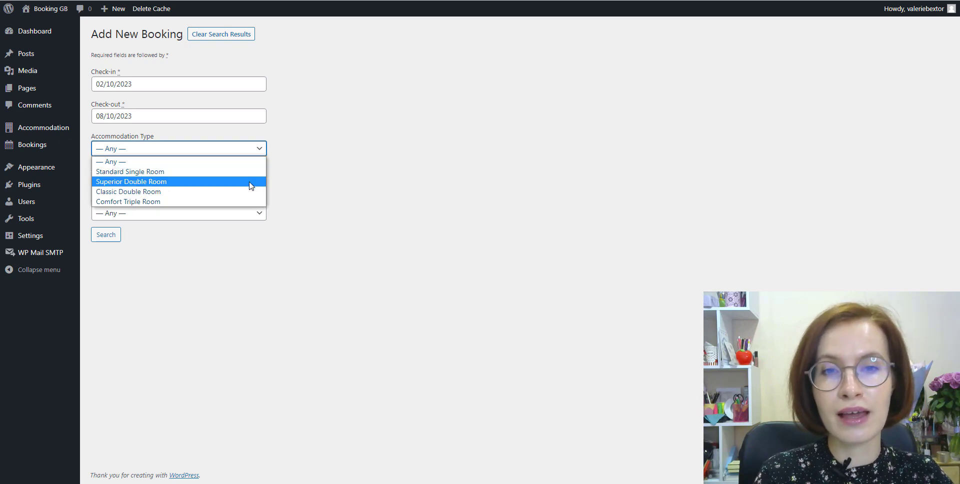
{"action": "left_click", "coordinate": [251, 184]}
{"action": "left_click", "coordinate": [254, 184]}
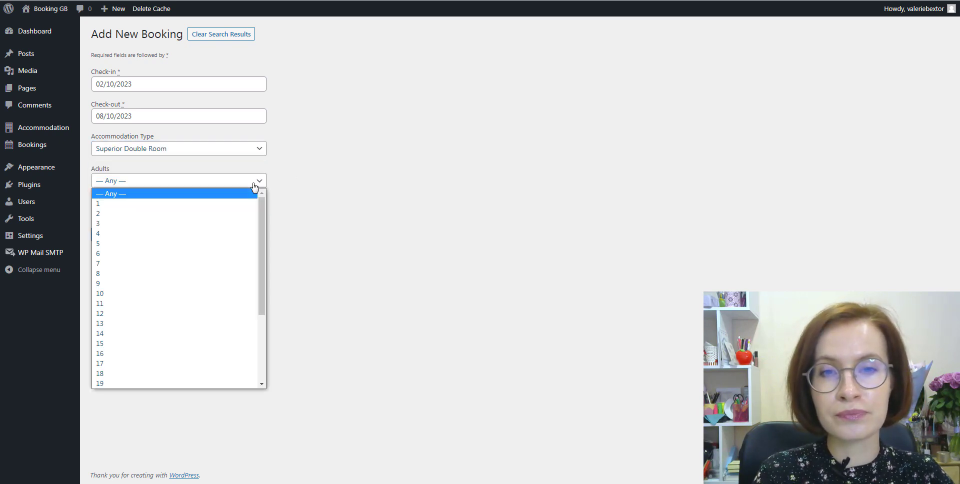
{"action": "left_click", "coordinate": [246, 213]}
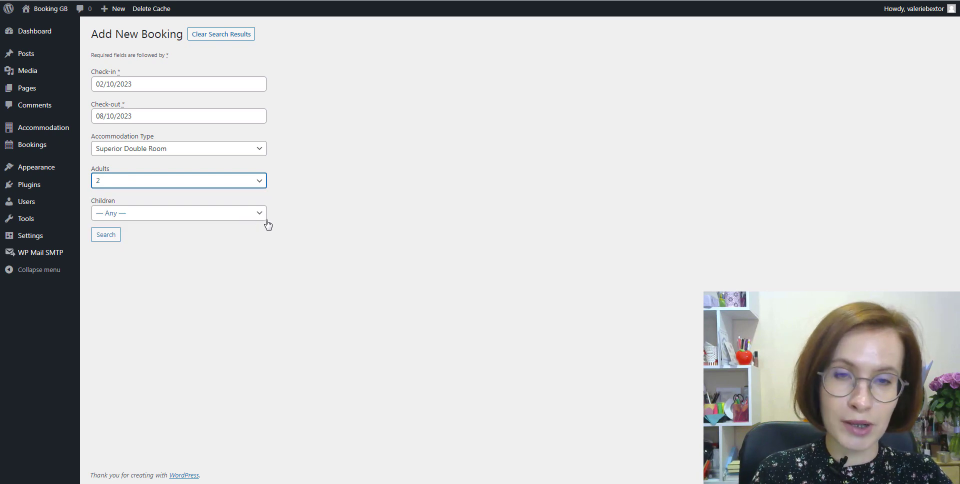
{"action": "left_click", "coordinate": [262, 231]}
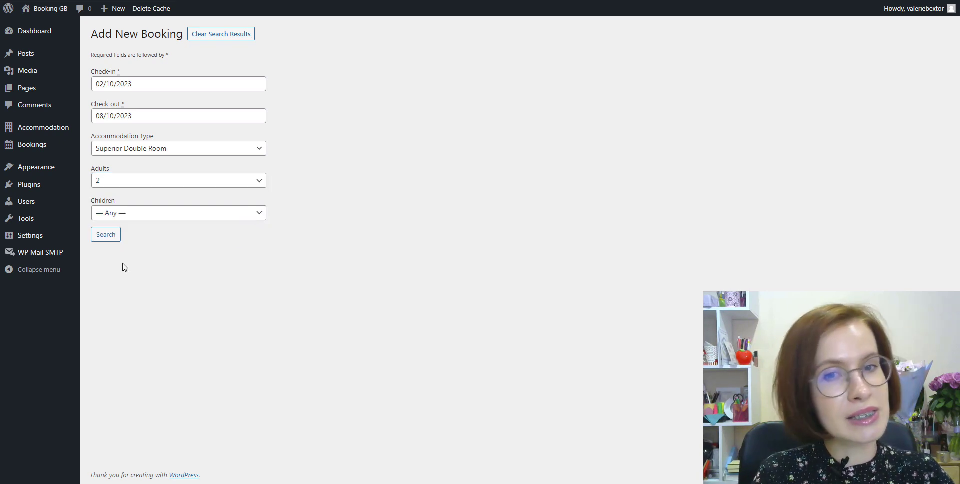
Step: Search availability, listing five Superior Double Rooms at $774 for October 2–8
{"action": "left_click", "coordinate": [105, 241]}
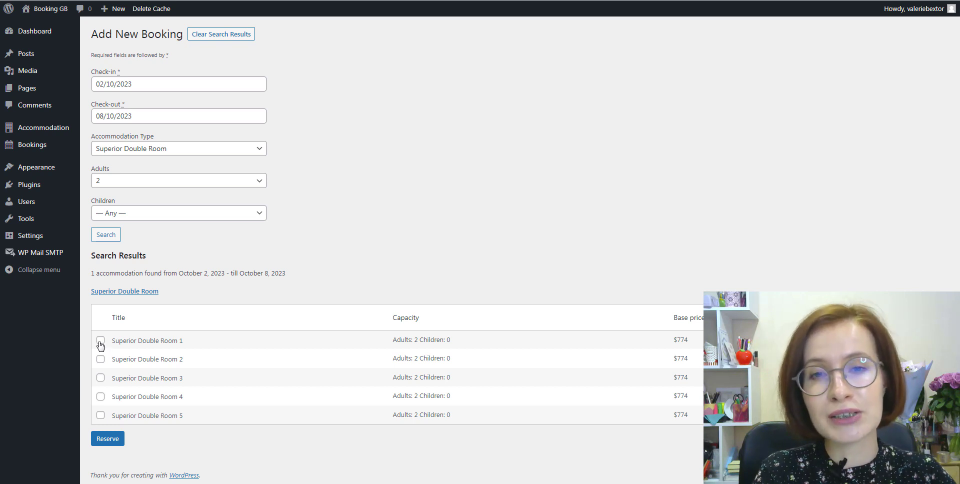
Step: Reserve the room for 2 adults, fill the guest's full name, and add free Indoor Restaurant
{"action": "left_click", "coordinate": [106, 439]}
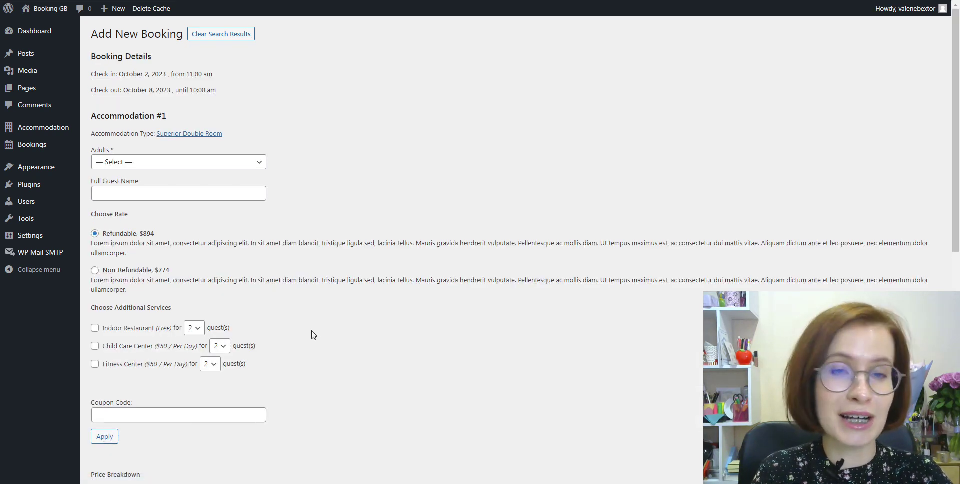
{"action": "left_click", "coordinate": [259, 162]}
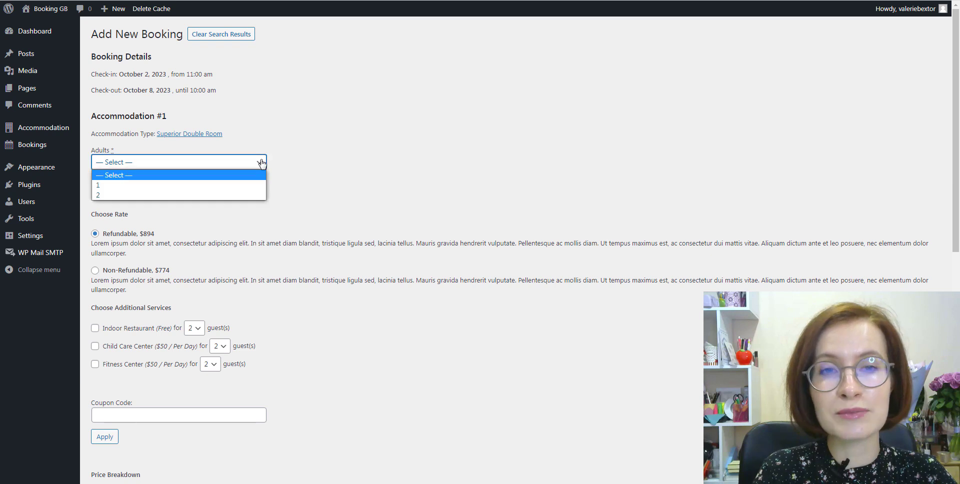
{"action": "left_click", "coordinate": [241, 195]}
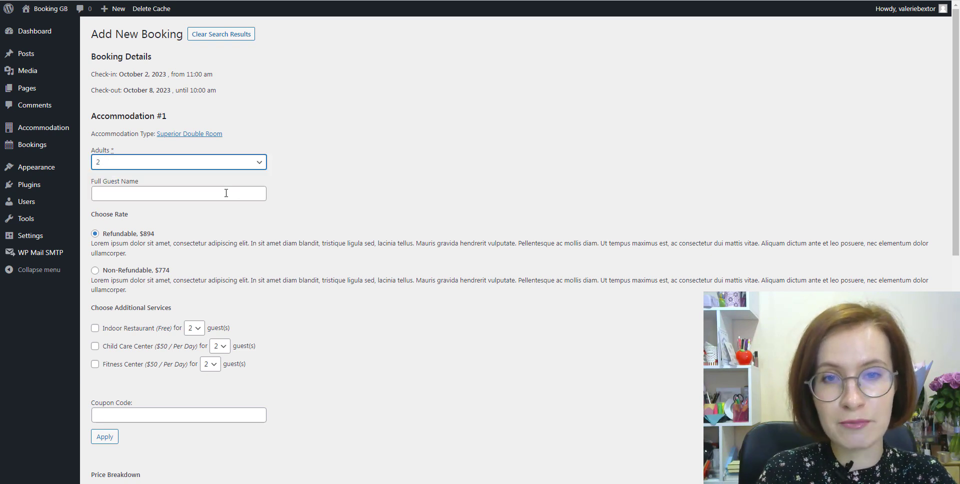
{"action": "left_click", "coordinate": [226, 193]}
{"action": "left_click", "coordinate": [202, 217]}
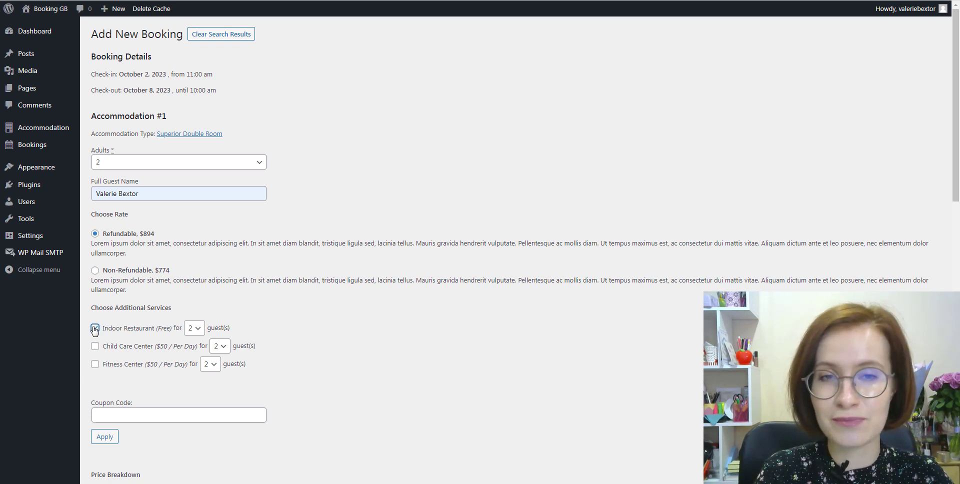
{"action": "left_click", "coordinate": [95, 329]}
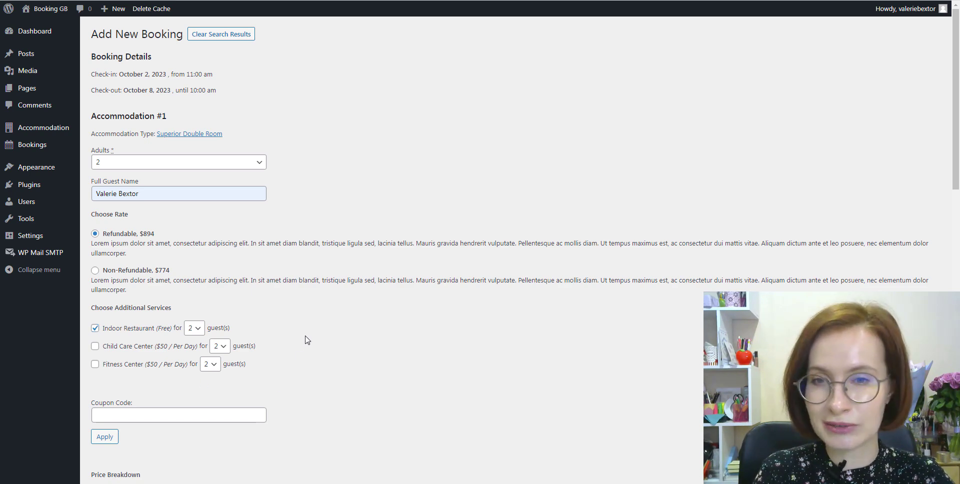
Step: Fill the customer's first name, last name and phone number from saved suggestions
{"action": "scroll", "coordinate": [306, 340], "scroll_direction": "down", "scroll_amount": 1}
{"action": "scroll", "coordinate": [307, 340], "scroll_direction": "down", "scroll_amount": 2}
{"action": "scroll", "coordinate": [307, 340], "scroll_direction": "down", "scroll_amount": 2}
{"action": "scroll", "coordinate": [306, 340], "scroll_direction": "down", "scroll_amount": 4}
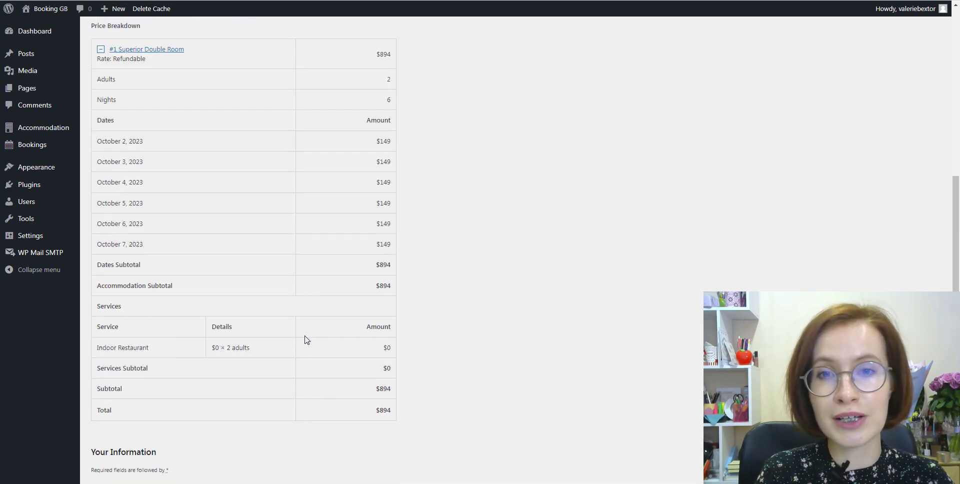
{"action": "scroll", "coordinate": [306, 339], "scroll_direction": "down", "scroll_amount": 1}
{"action": "scroll", "coordinate": [306, 340], "scroll_direction": "down", "scroll_amount": 3}
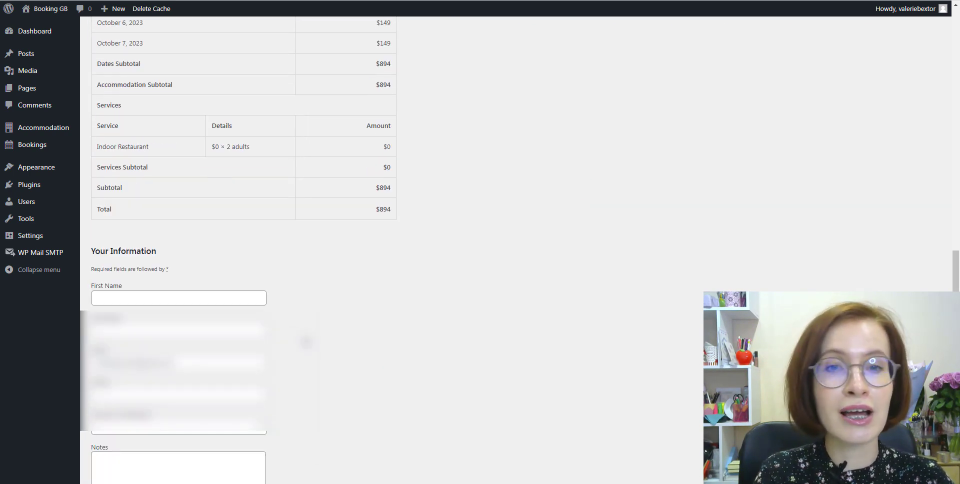
{"action": "left_click", "coordinate": [210, 298]}
{"action": "left_click", "coordinate": [166, 323]}
{"action": "left_click", "coordinate": [164, 329]}
{"action": "left_click", "coordinate": [155, 353]}
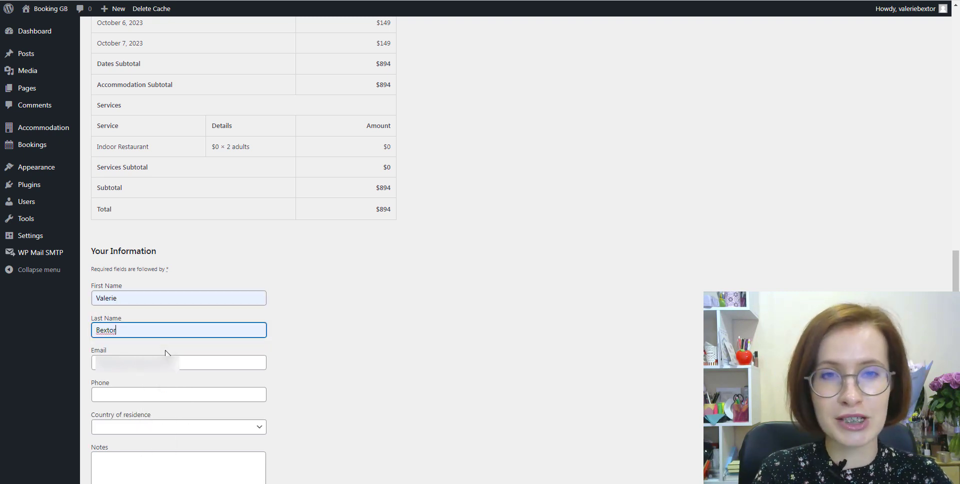
{"action": "left_click", "coordinate": [218, 395]}
{"action": "key", "text": "Down"}
{"action": "key", "text": "Return"}
Step: Set the country of residence to Bahamas and review the booking status options
{"action": "scroll", "coordinate": [300, 403], "scroll_direction": "down", "scroll_amount": 2}
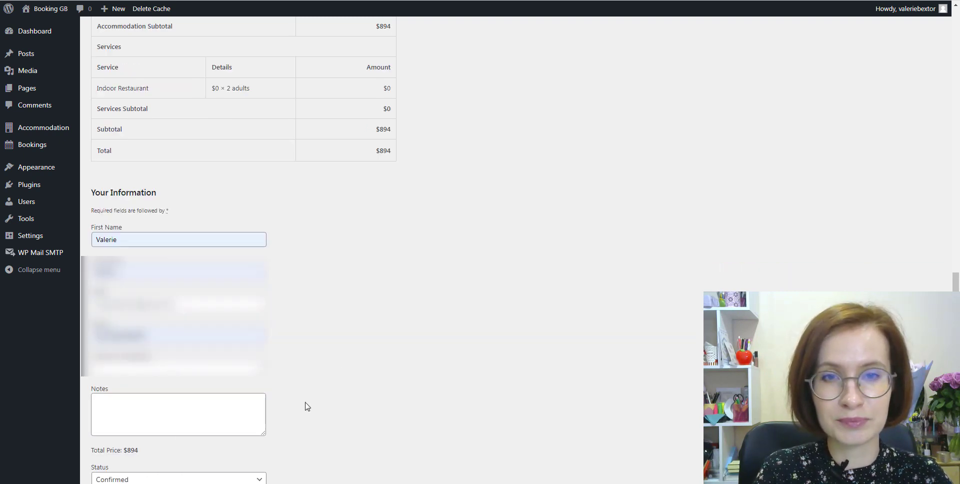
{"action": "left_click", "coordinate": [243, 330]}
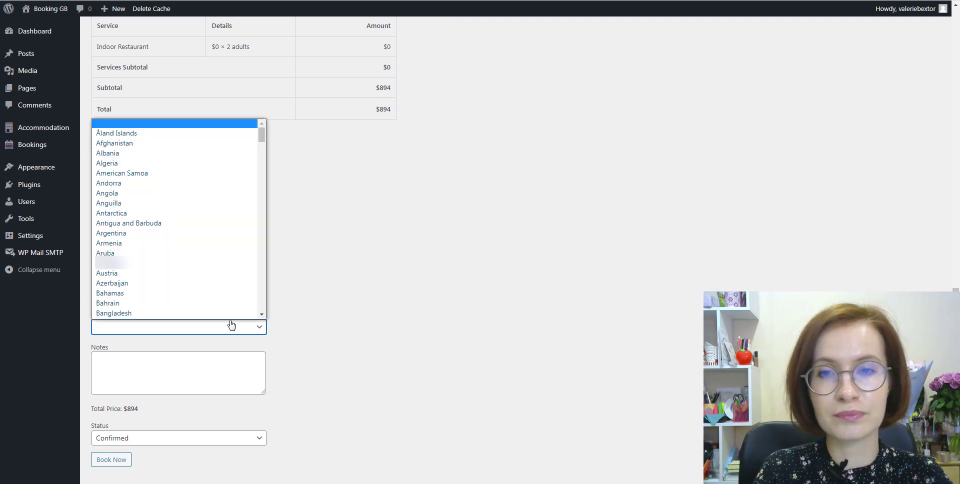
{"action": "scroll", "coordinate": [232, 310], "scroll_direction": "down", "scroll_amount": 1}
{"action": "left_click", "coordinate": [232, 283]}
{"action": "scroll", "coordinate": [306, 383], "scroll_direction": "down", "scroll_amount": 1}
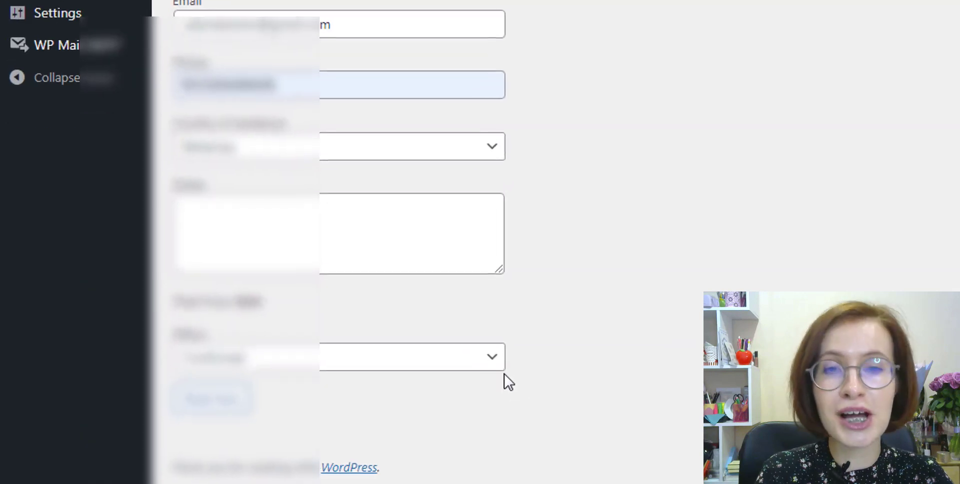
{"action": "left_click", "coordinate": [492, 357]}
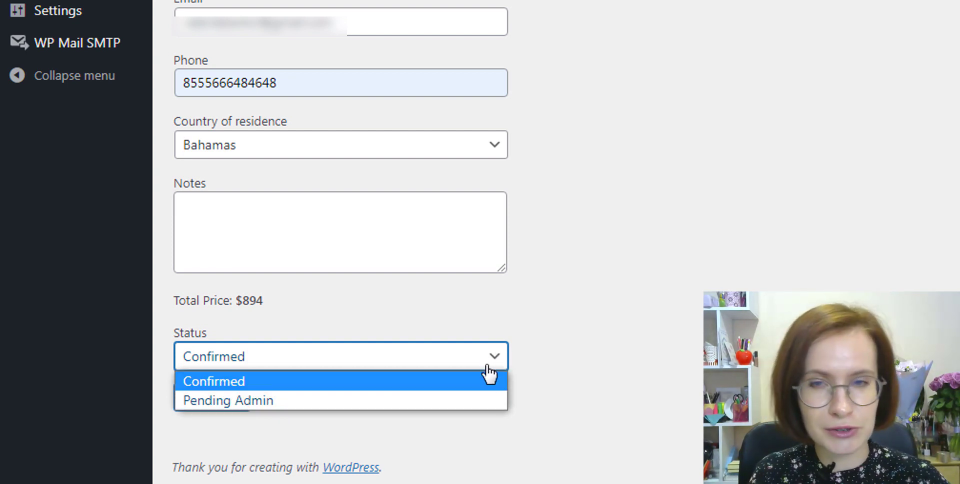
{"action": "left_click", "coordinate": [467, 387]}
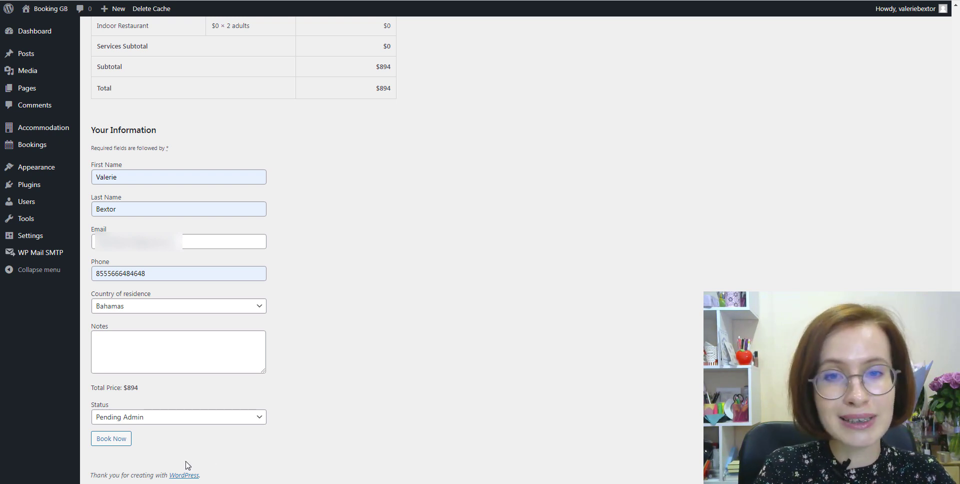
Step: Submit booking 1175, then change its status to Confirmed and update it
{"action": "left_click", "coordinate": [112, 446]}
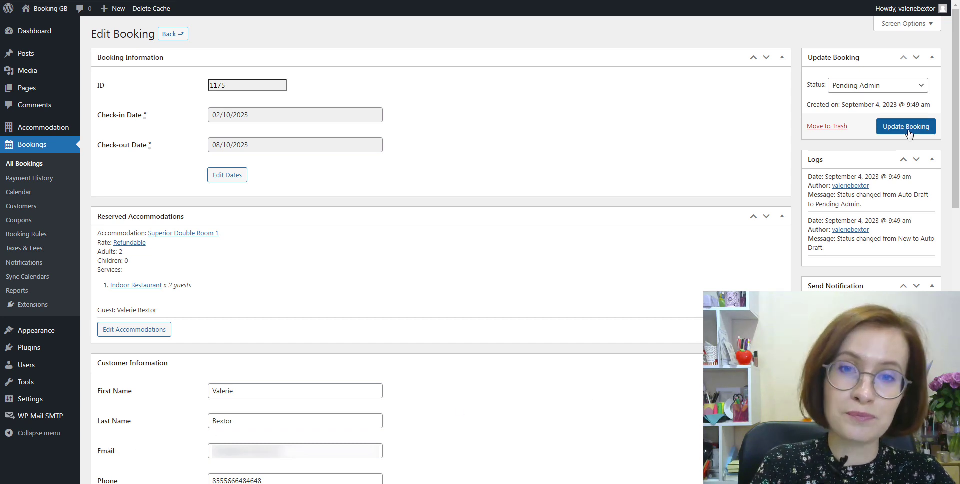
{"action": "left_click", "coordinate": [912, 90]}
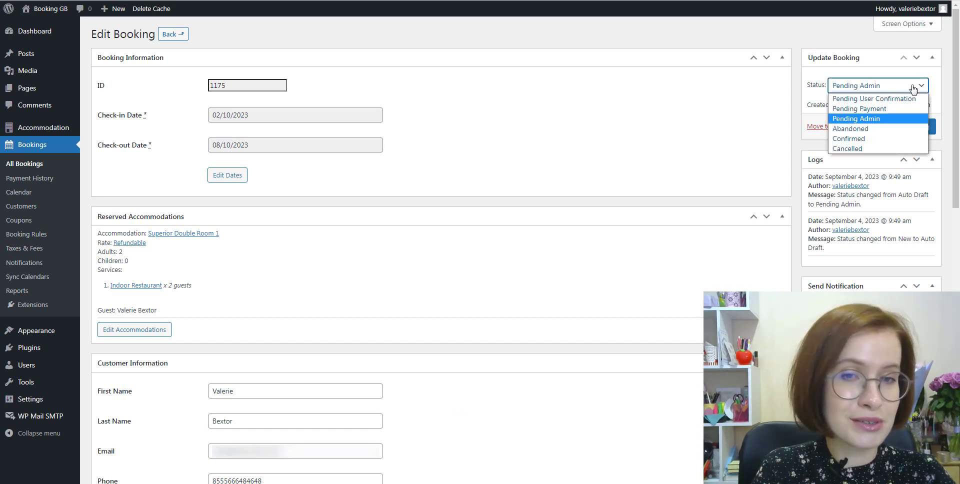
{"action": "left_click", "coordinate": [910, 139]}
{"action": "left_click", "coordinate": [903, 131]}
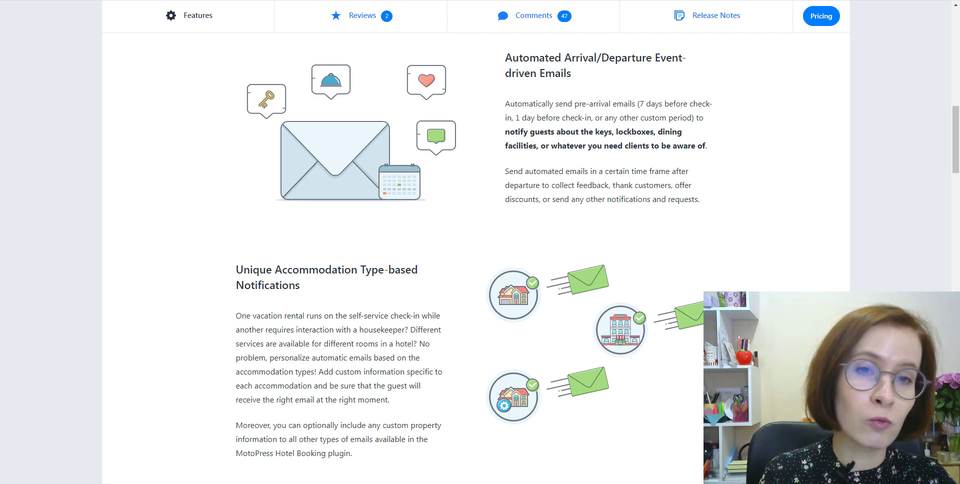
Step: Scroll through the Notifier add-on page's feature sections
{"action": "scroll", "coordinate": [475, 250], "scroll_direction": "down", "scroll_amount": 8}
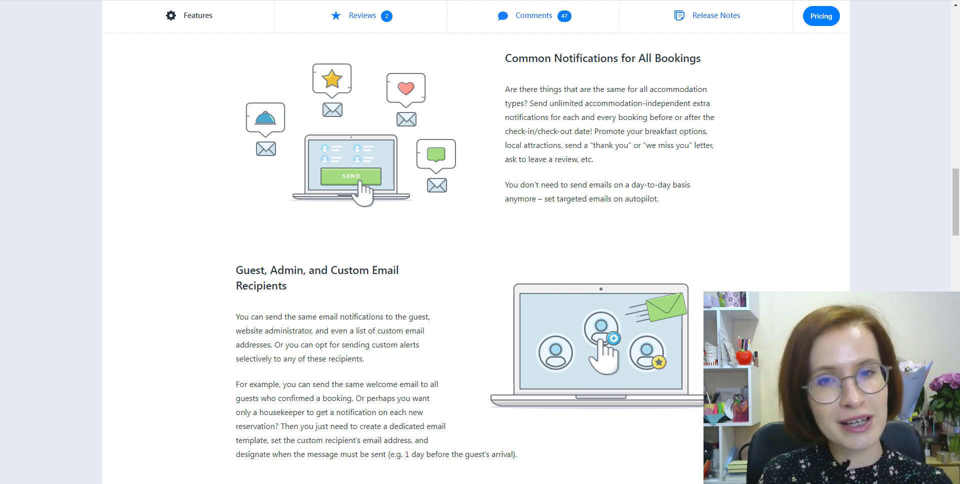
{"action": "scroll", "coordinate": [475, 250], "scroll_direction": "down", "scroll_amount": 8}
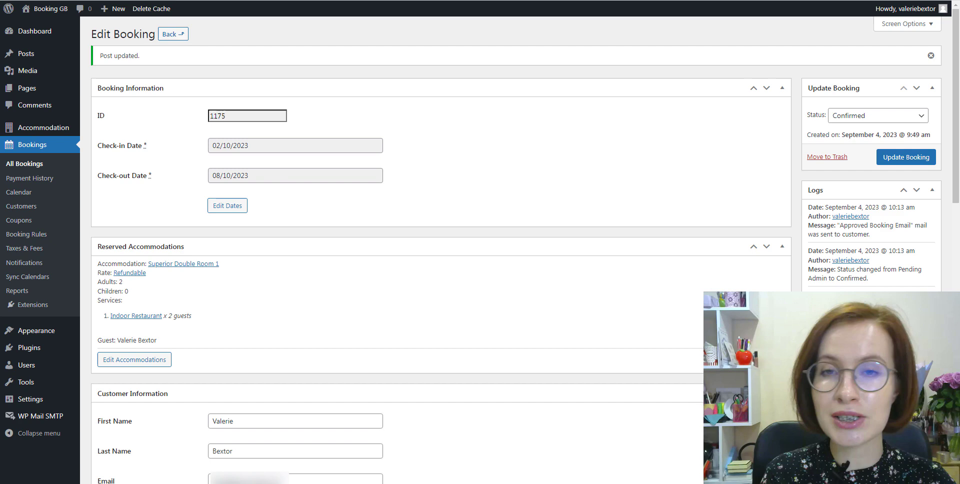
Step: Scroll booking 1175's page down to the Send Notification and Resend Email boxes
{"action": "scroll", "coordinate": [957, 245], "scroll_direction": "down", "scroll_amount": 5}
{"action": "scroll", "coordinate": [956, 245], "scroll_direction": "down", "scroll_amount": 1}
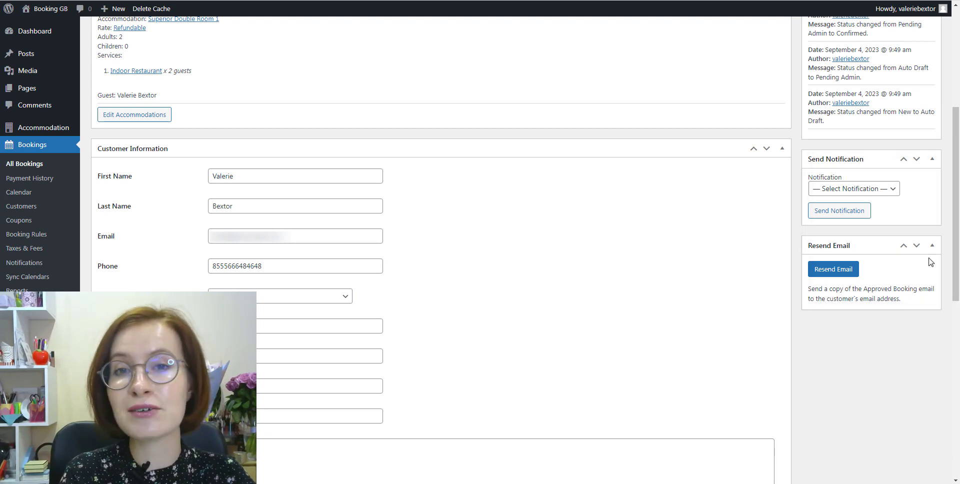
Step: Send the Key pick-up instructions notification for booking 1175
{"action": "left_click", "coordinate": [895, 196]}
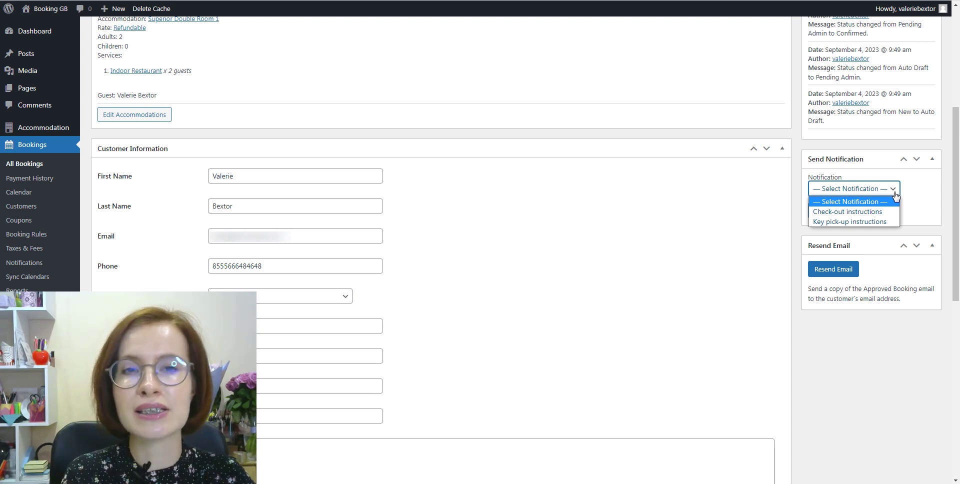
{"action": "left_click", "coordinate": [893, 223]}
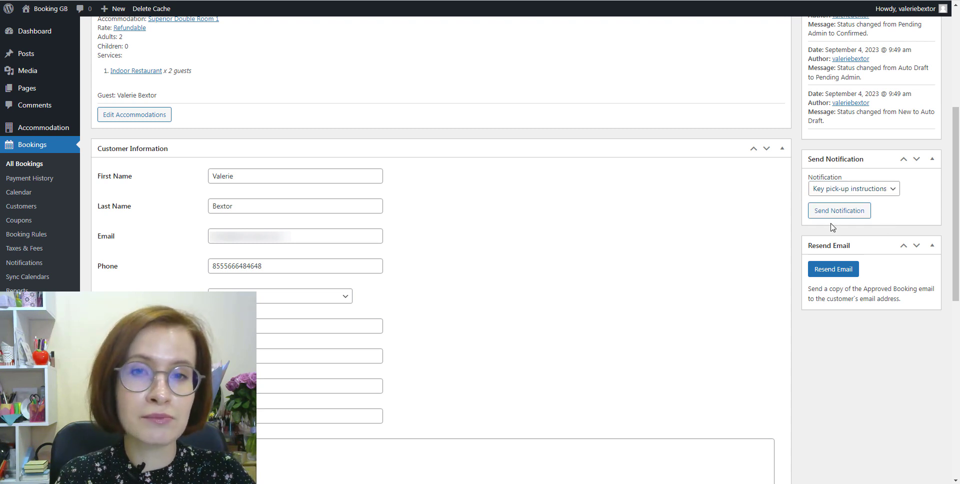
{"action": "left_click", "coordinate": [839, 210]}
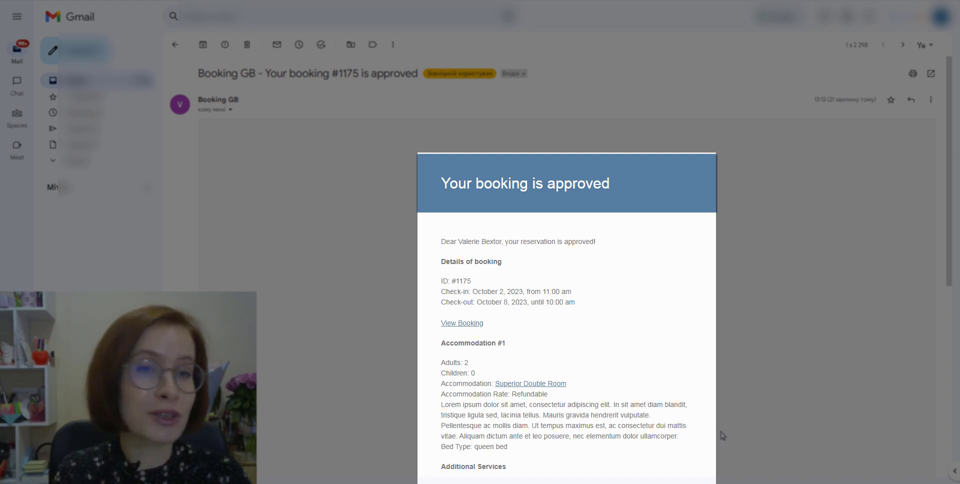
Step: Scroll through the booking #1175 approval email in Gmail
{"action": "scroll", "coordinate": [722, 435], "scroll_direction": "down", "scroll_amount": 1}
{"action": "scroll", "coordinate": [723, 436], "scroll_direction": "down", "scroll_amount": 1}
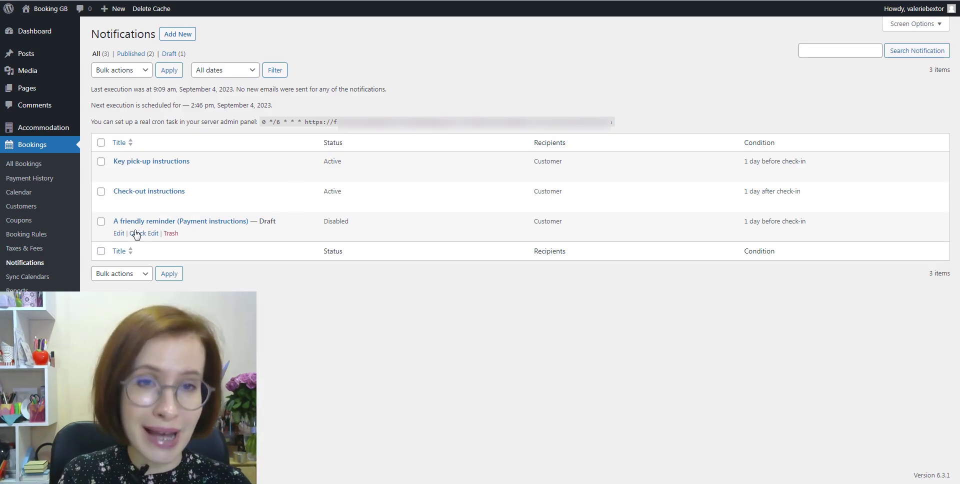
{"action": "mouse_move", "coordinate": [234, 226]}
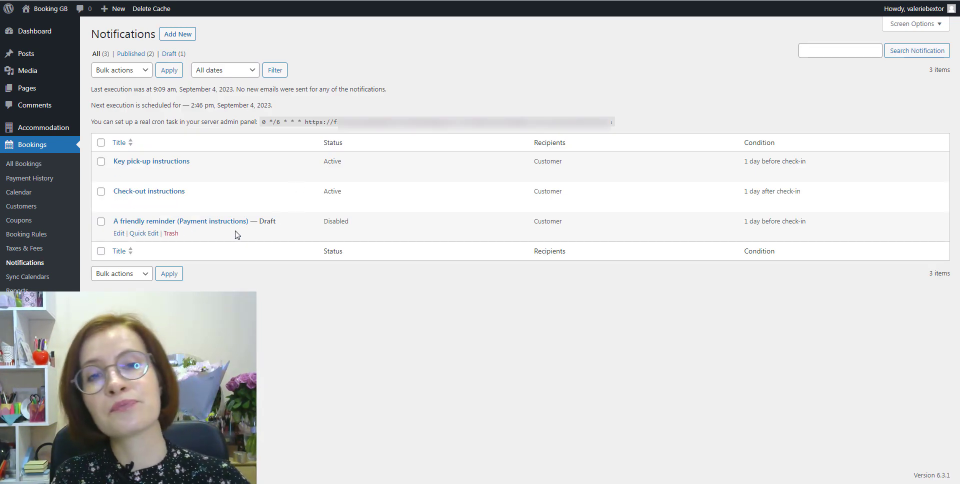
Step: Quick-edit the draft friendly payment reminder and set its status to Published
{"action": "left_click", "coordinate": [142, 230]}
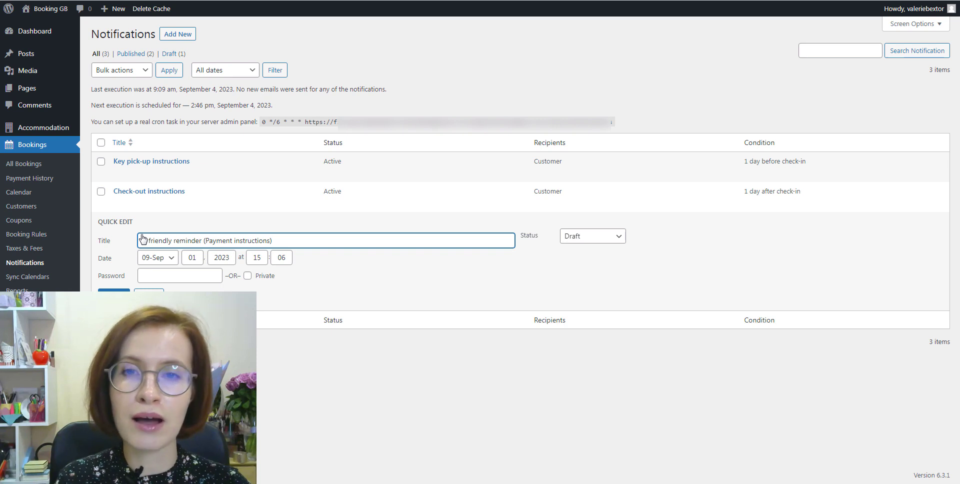
{"action": "left_click", "coordinate": [599, 239]}
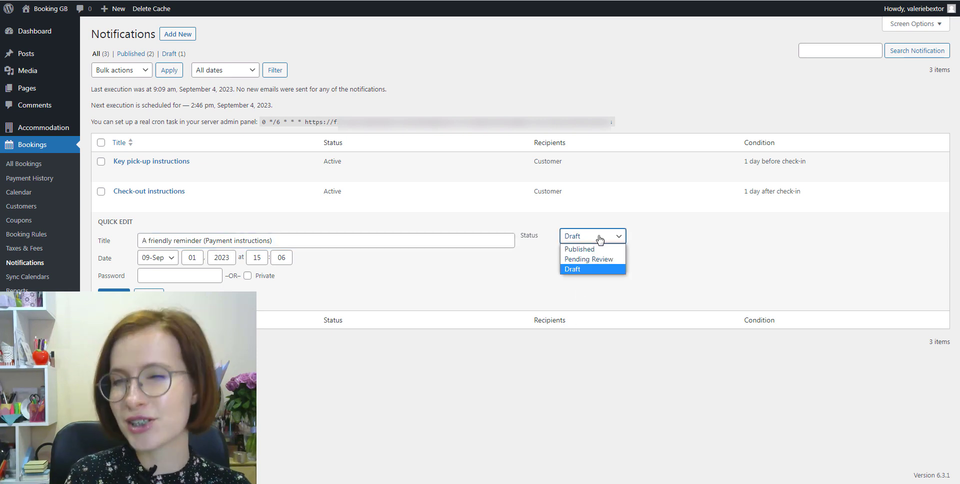
{"action": "left_click", "coordinate": [599, 252]}
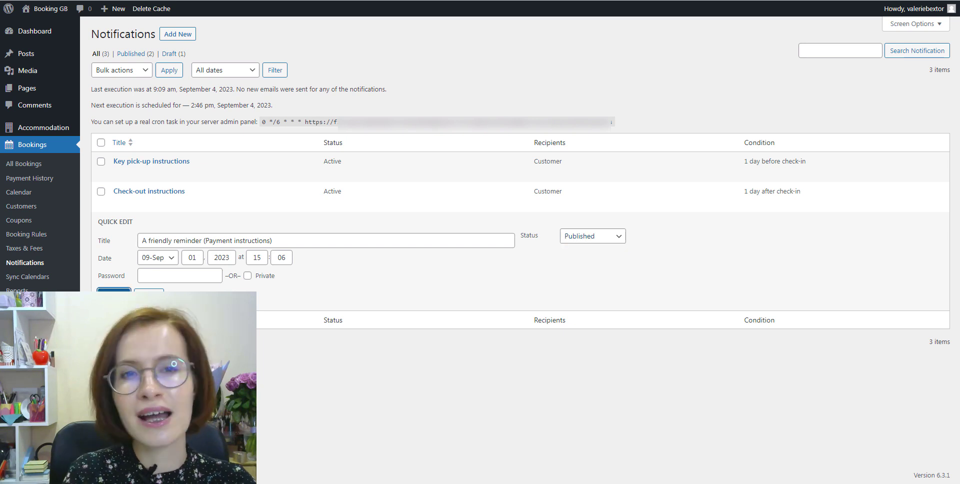
{"action": "left_click", "coordinate": [114, 295]}
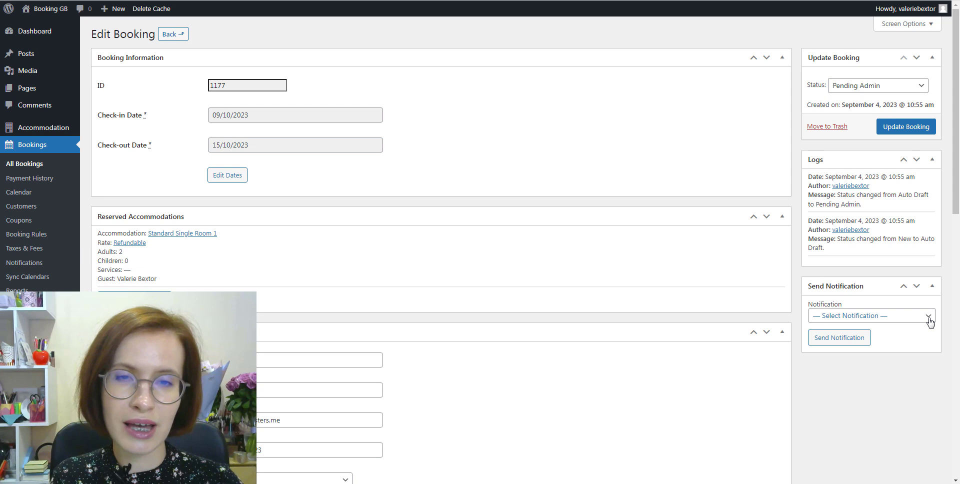
Step: Send the 'A friendly reminder (Payment instructions)' notification for booking 1177 to the guest
{"action": "left_click", "coordinate": [928, 316]}
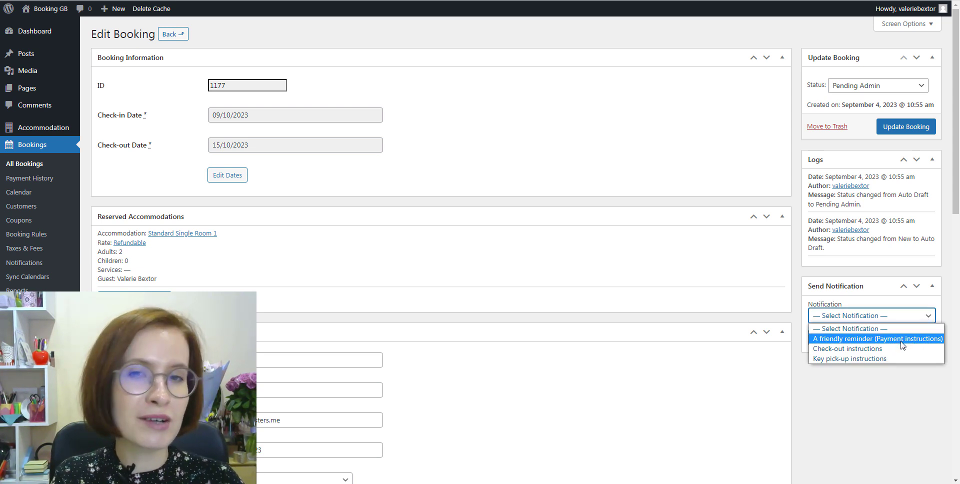
{"action": "left_click", "coordinate": [869, 339]}
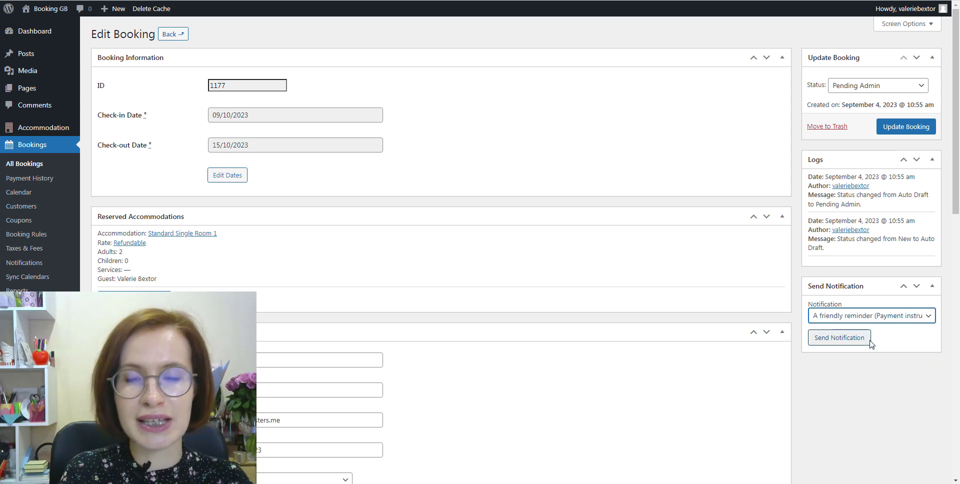
{"action": "left_click", "coordinate": [841, 338]}
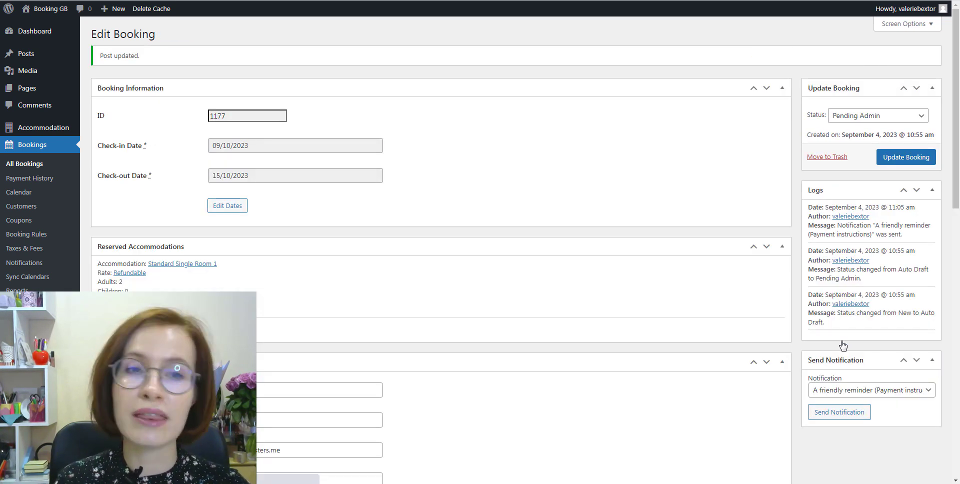